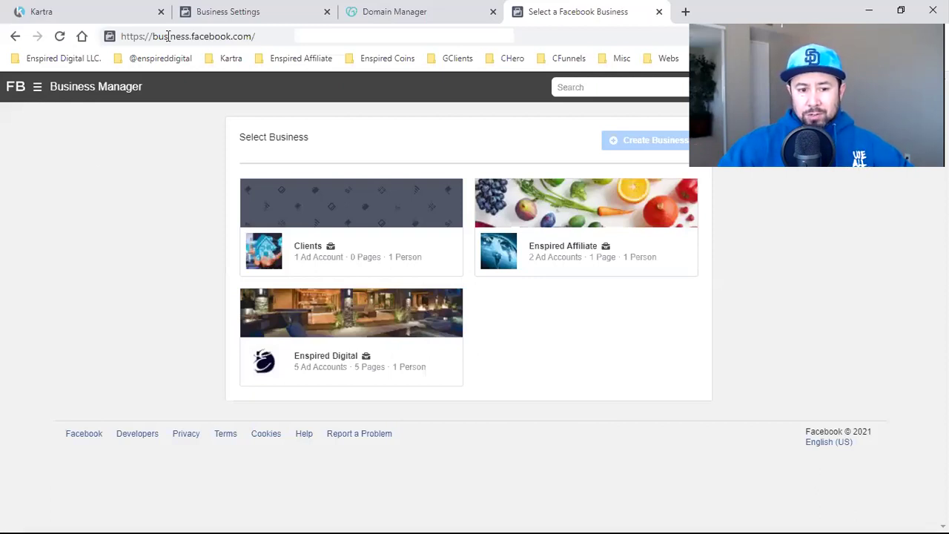
{"action": "left_click", "coordinate": [198, 41]}
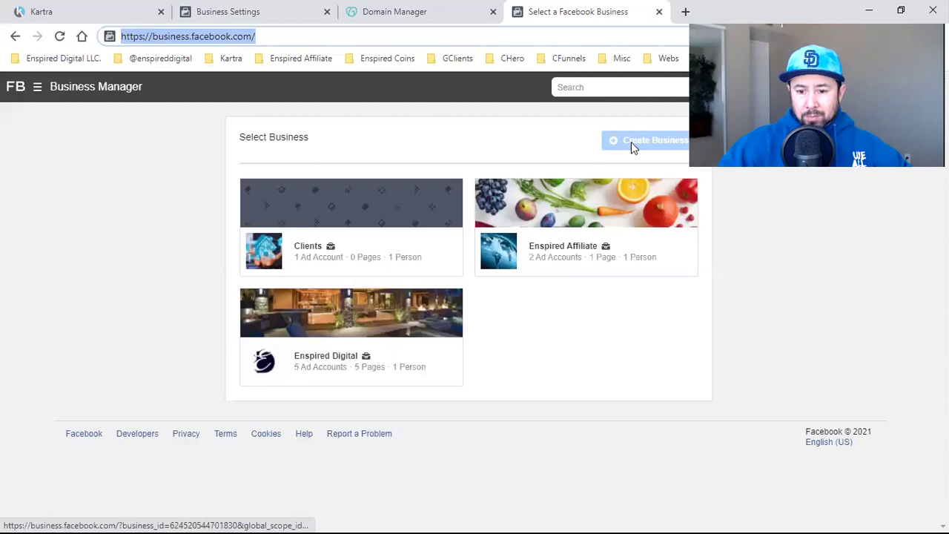
{"action": "mouse_move", "coordinate": [650, 144]}
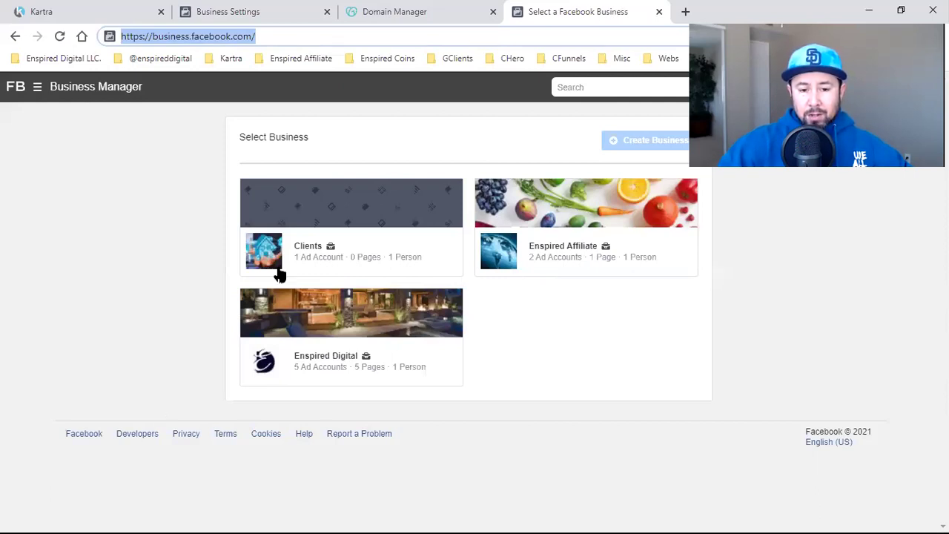
{"action": "left_click", "coordinate": [628, 145]}
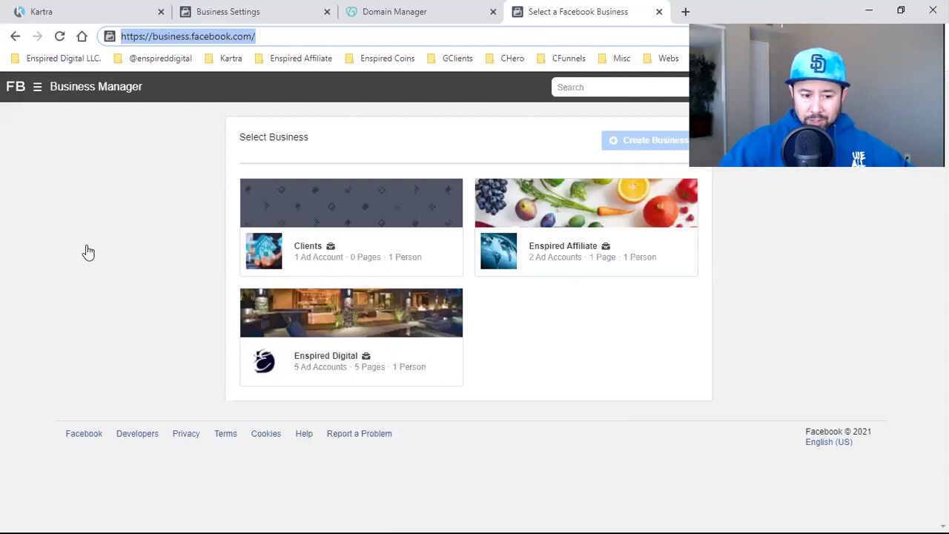
Switch to Enspired Digital's Business Settings and look through its sections, expanding Data Sources and locating Domains and Business Info.
{"action": "key", "text": "ctrl+2"}
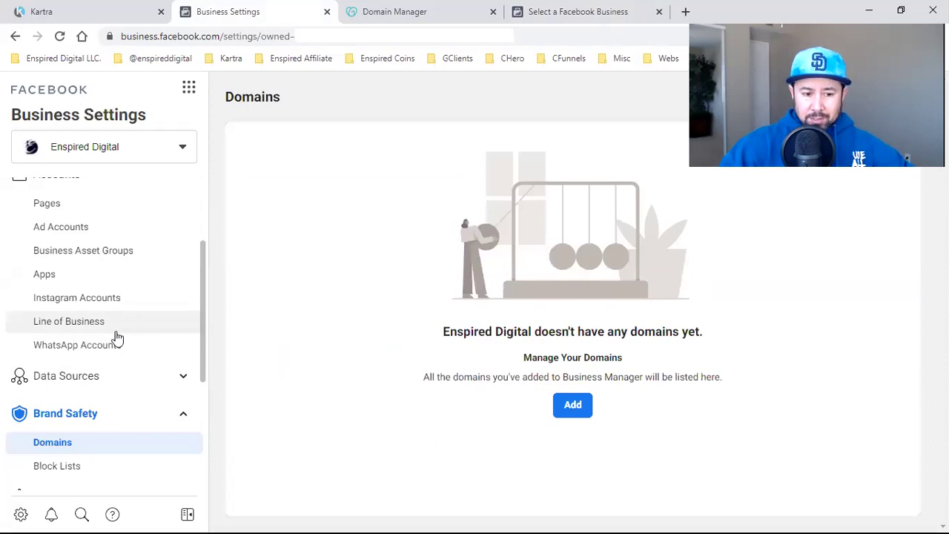
{"action": "scroll", "coordinate": [115, 338], "scroll_direction": "up", "scroll_amount": 2}
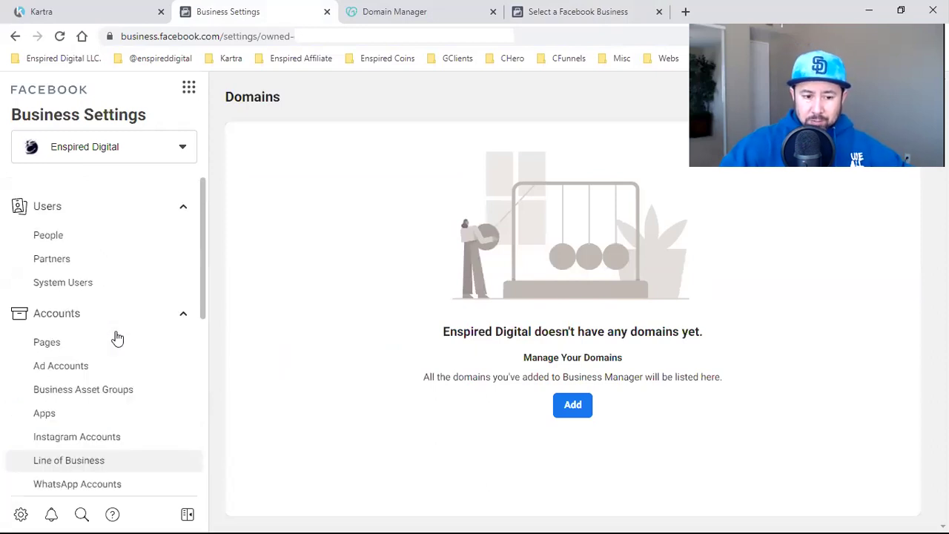
{"action": "scroll", "coordinate": [108, 352], "scroll_direction": "down", "scroll_amount": 4}
{"action": "scroll", "coordinate": [106, 353], "scroll_direction": "down", "scroll_amount": 2}
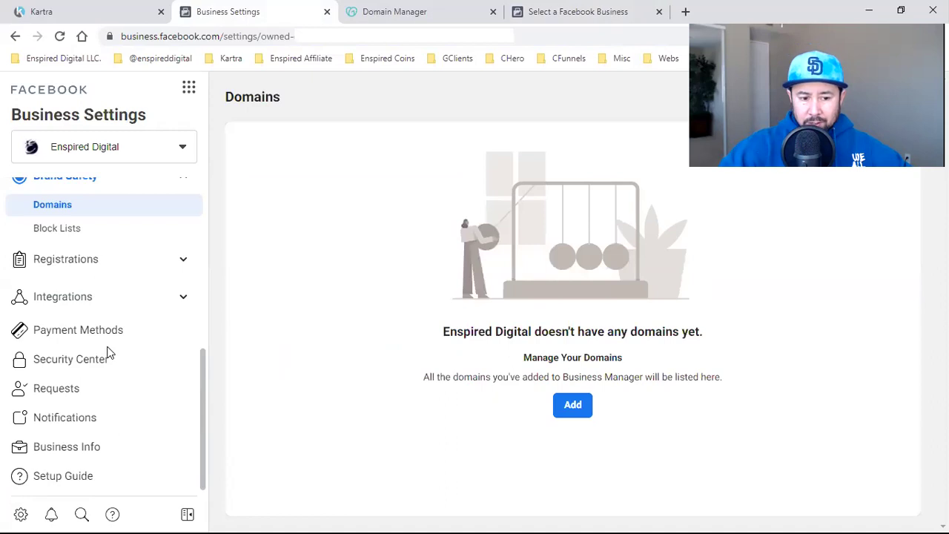
{"action": "scroll", "coordinate": [110, 296], "scroll_direction": "up", "scroll_amount": 5}
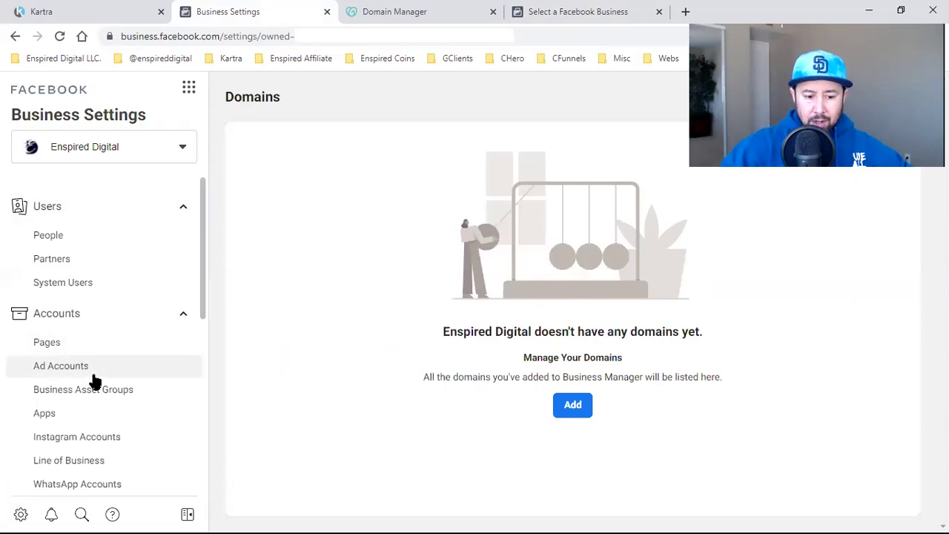
{"action": "scroll", "coordinate": [95, 380], "scroll_direction": "down", "scroll_amount": 3}
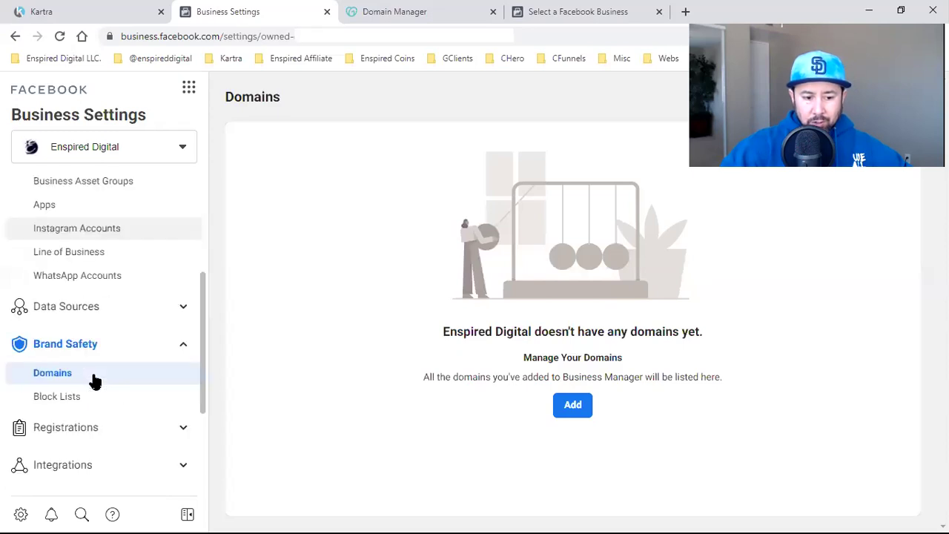
{"action": "left_click", "coordinate": [92, 314]}
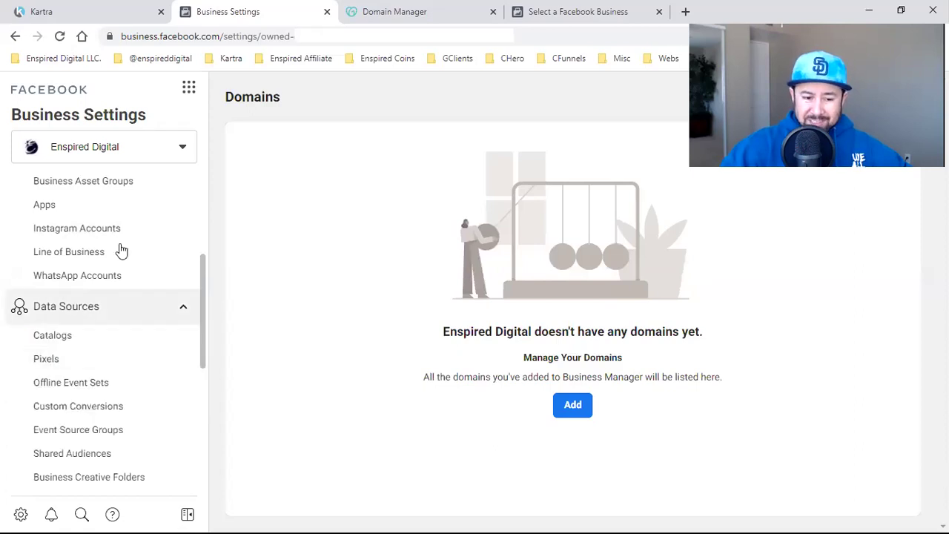
{"action": "scroll", "coordinate": [121, 252], "scroll_direction": "down", "scroll_amount": 2}
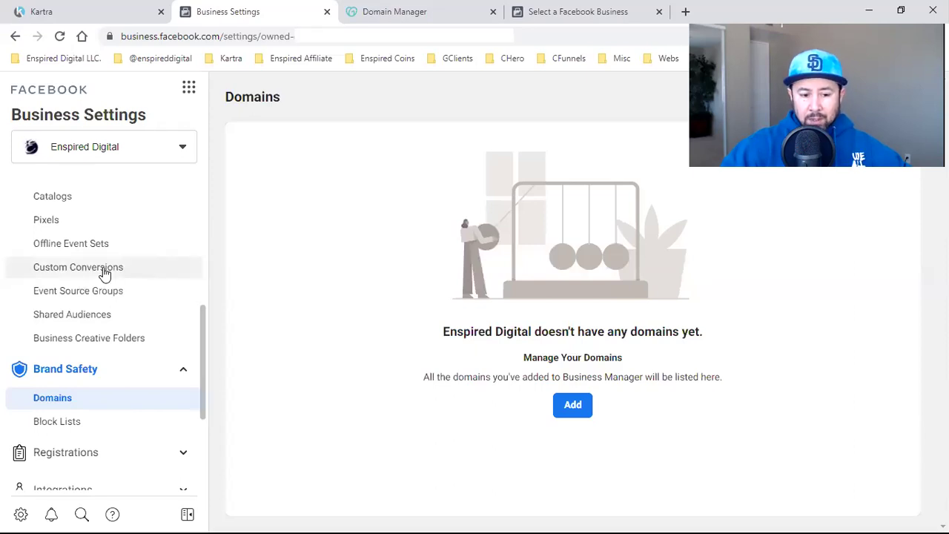
{"action": "scroll", "coordinate": [104, 274], "scroll_direction": "down", "scroll_amount": 2}
{"action": "scroll", "coordinate": [93, 327], "scroll_direction": "down", "scroll_amount": 1}
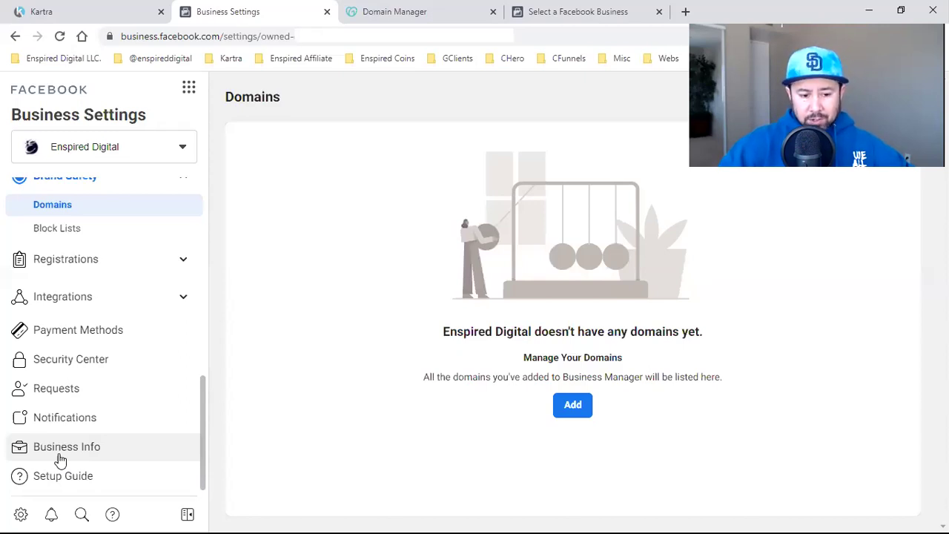
{"action": "scroll", "coordinate": [144, 412], "scroll_direction": "up", "scroll_amount": 3}
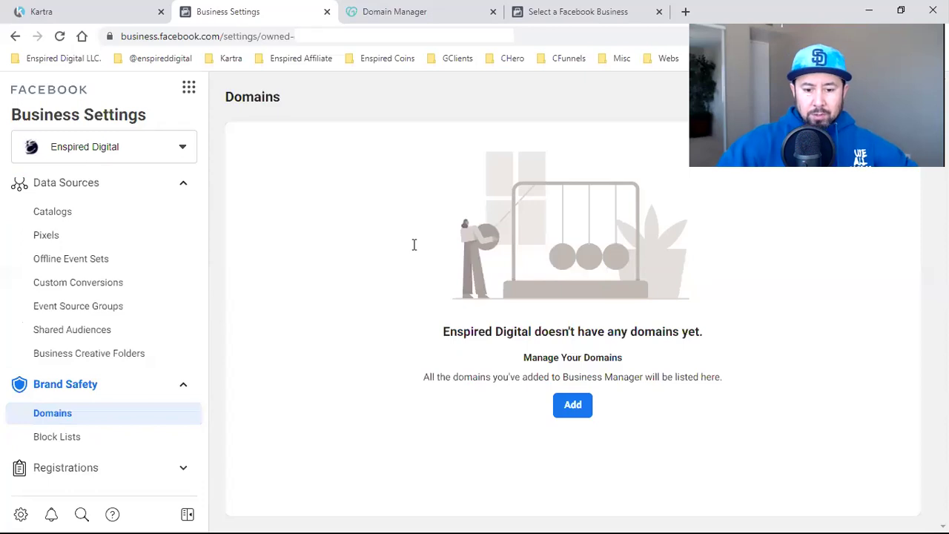
Add the domain enspireddigital.com to the Enspired Digital business and reload the Domains page.
{"action": "type", "text": "ensp"}
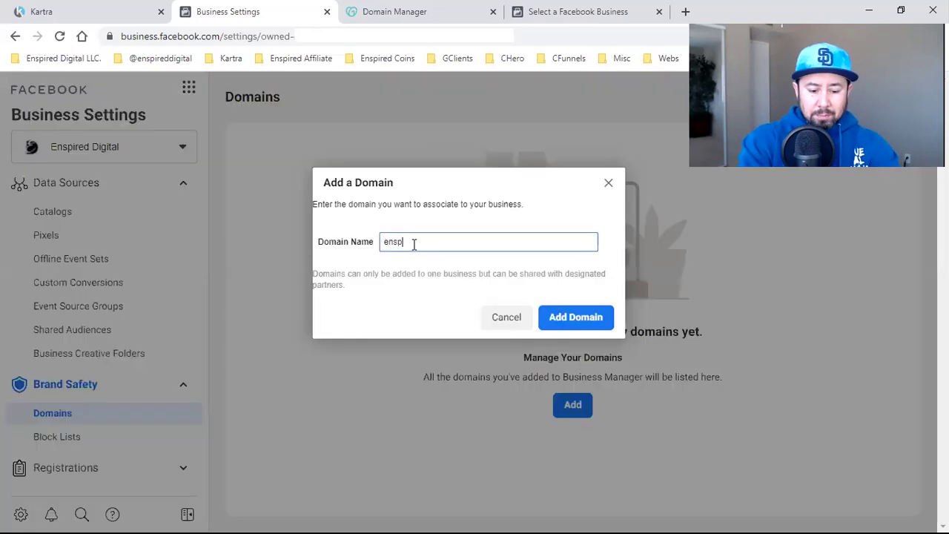
{"action": "type", "text": "ireddig"}
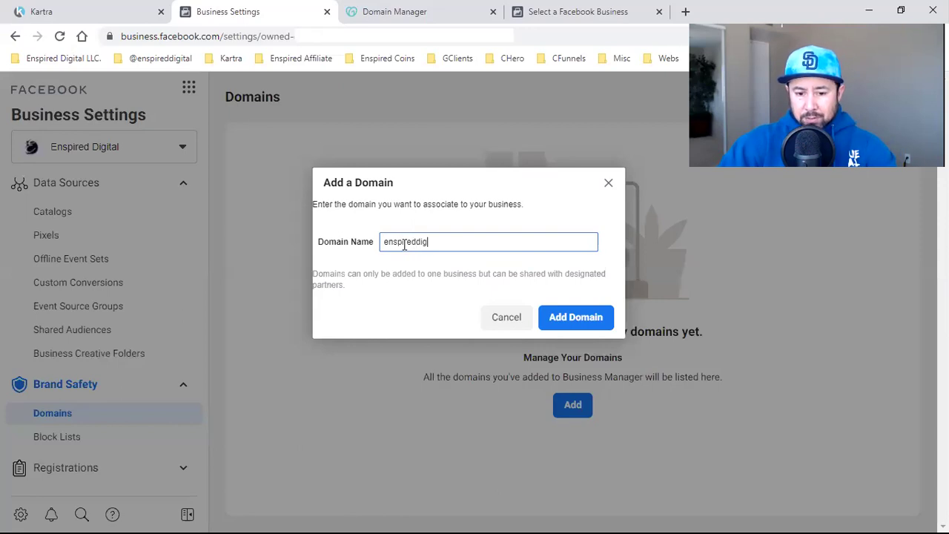
{"action": "type", "text": "ital.com"}
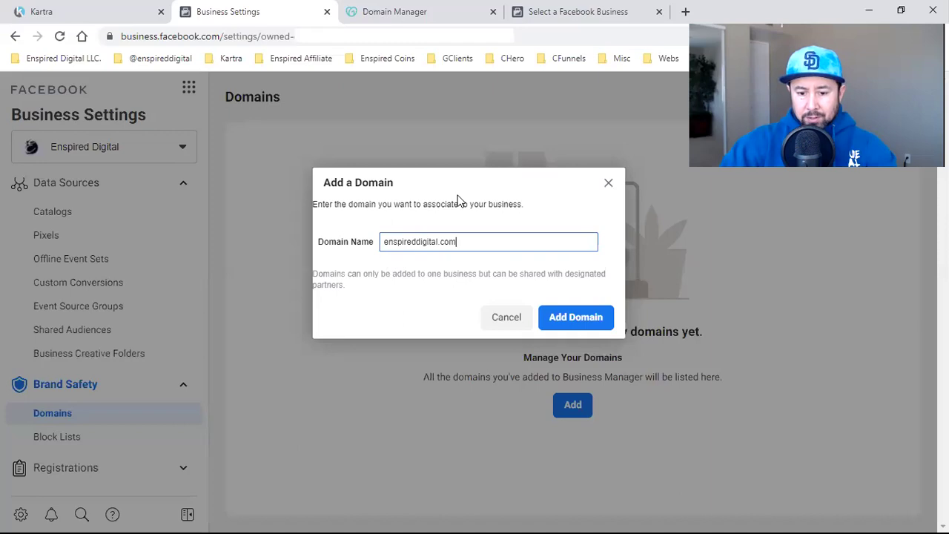
{"action": "left_click", "coordinate": [586, 323]}
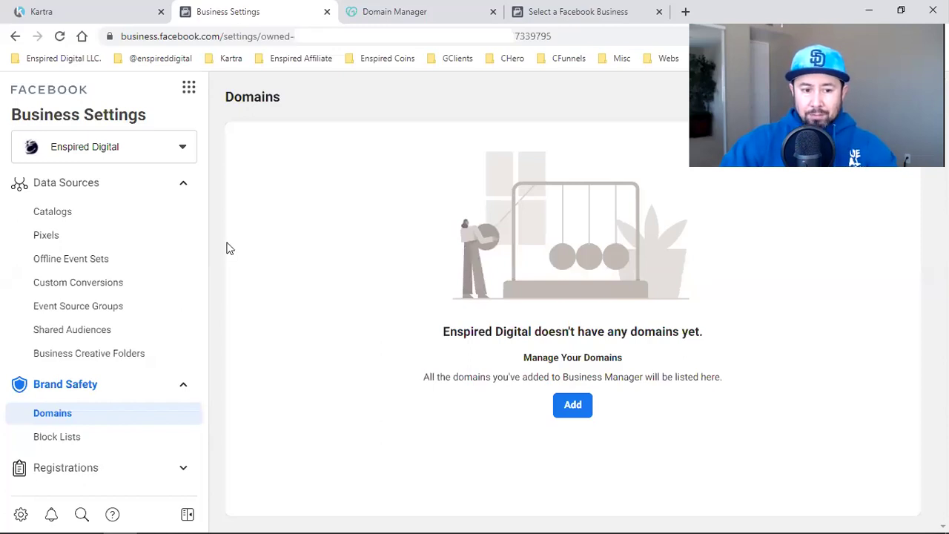
{"action": "left_click", "coordinate": [61, 41]}
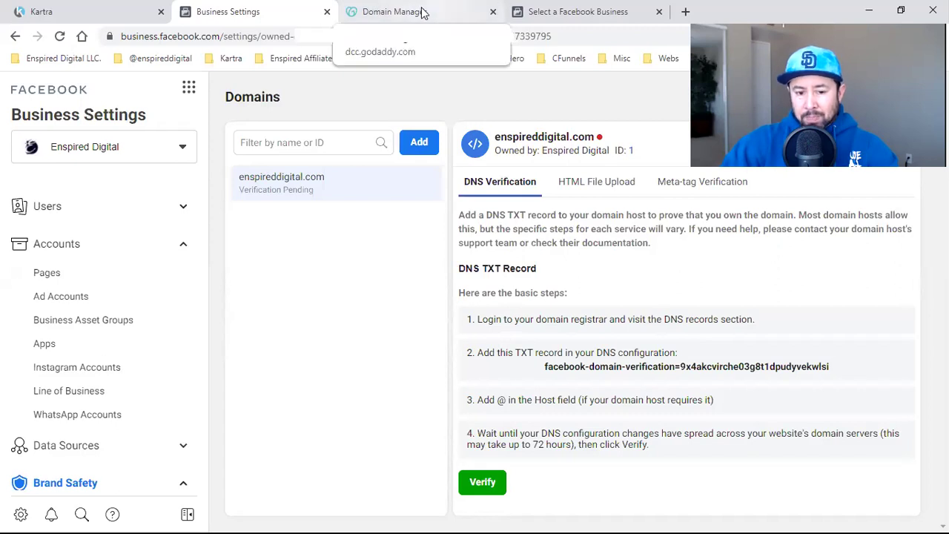
Copy the TXT record value from the DNS verification instructions for enspireddigital.com.
{"action": "key", "text": "ctrl+Tab"}
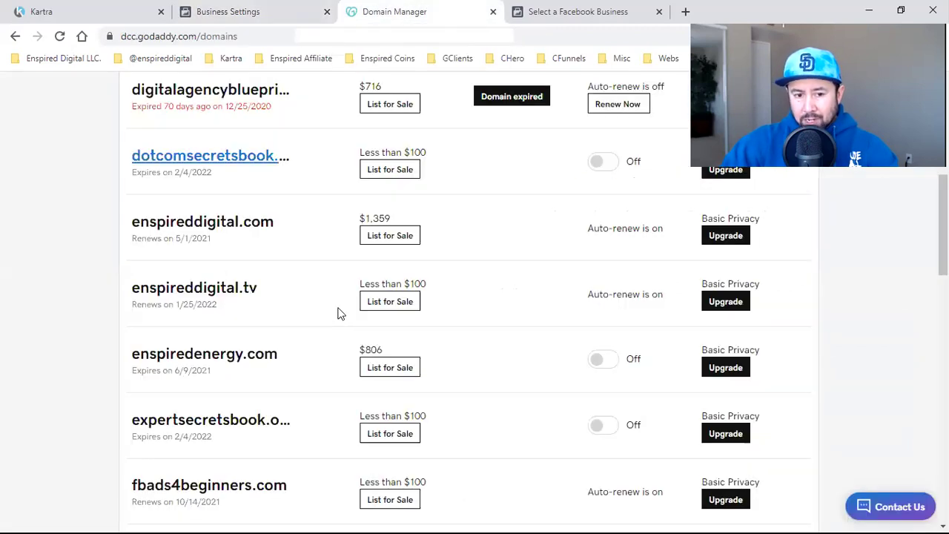
{"action": "left_click", "coordinate": [221, 7]}
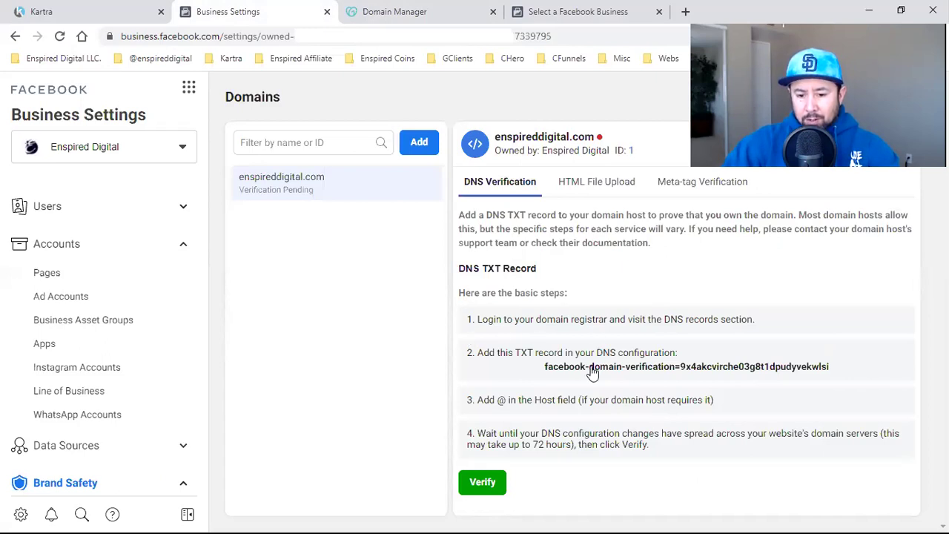
{"action": "left_click", "coordinate": [701, 371]}
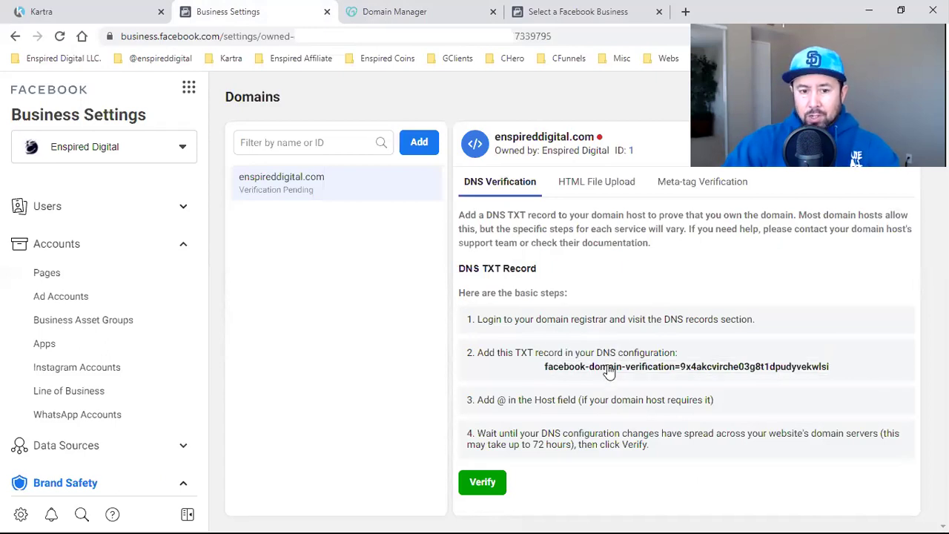
Switch to GoDaddy's Domain Manager and open DNS management for enspireddigital.com.
{"action": "left_click", "coordinate": [447, 7]}
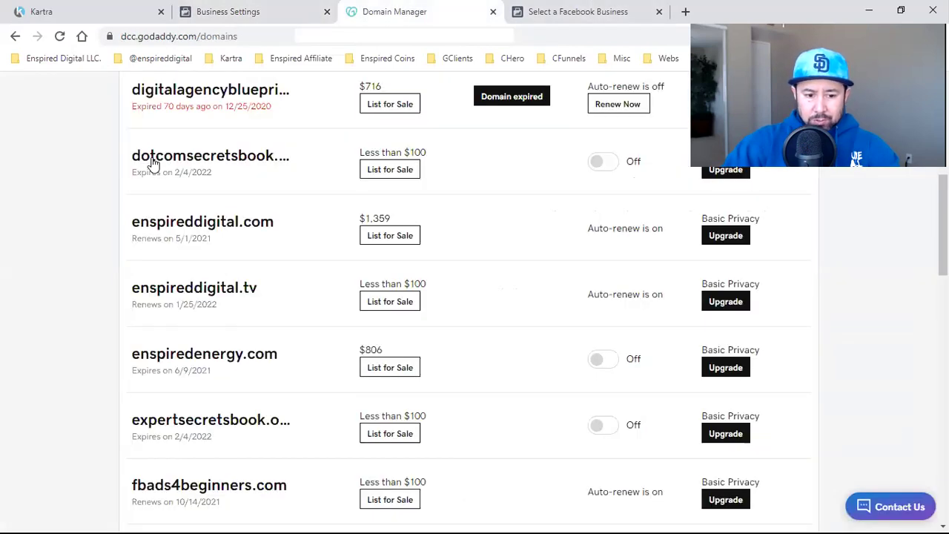
{"action": "left_click", "coordinate": [158, 231]}
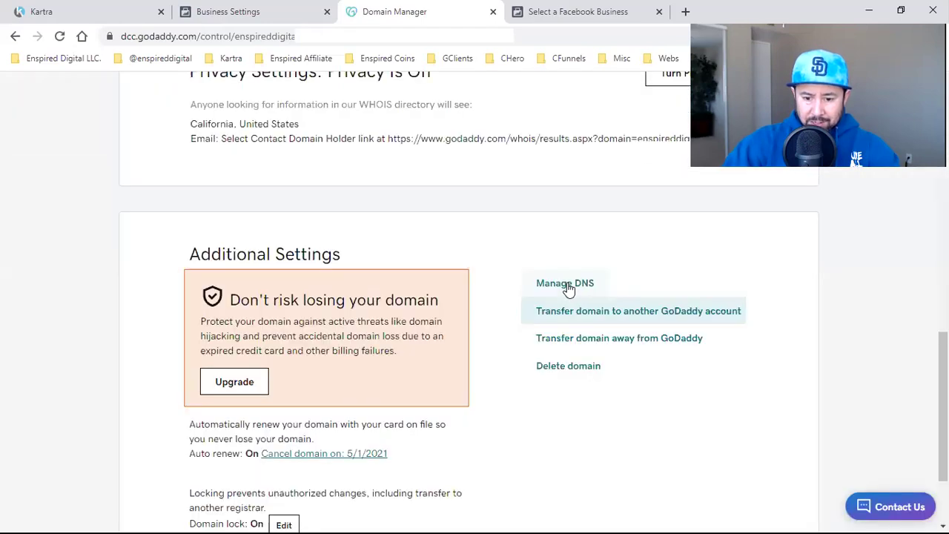
{"action": "left_click", "coordinate": [568, 288]}
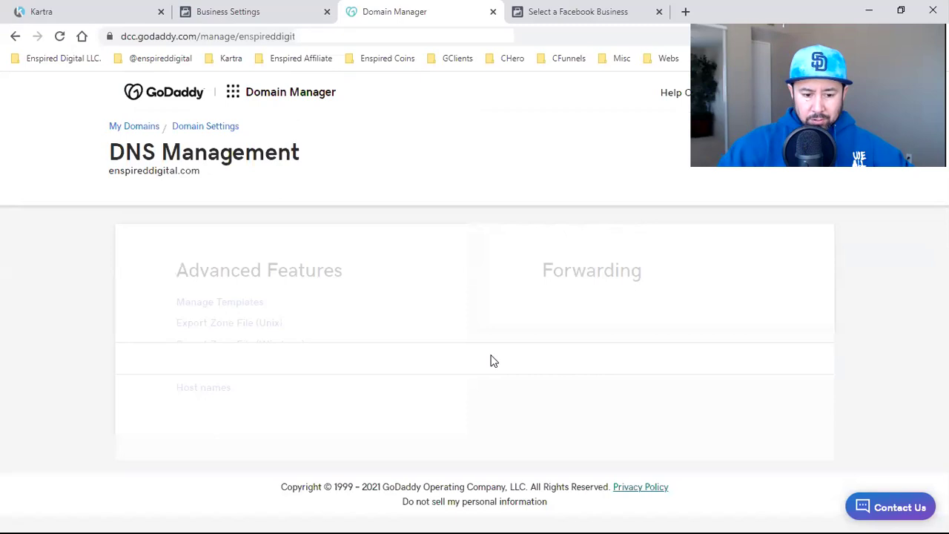
Start a new DNS record of type TXT for enspireddigital.com.
{"action": "scroll", "coordinate": [465, 321], "scroll_direction": "down", "scroll_amount": 5}
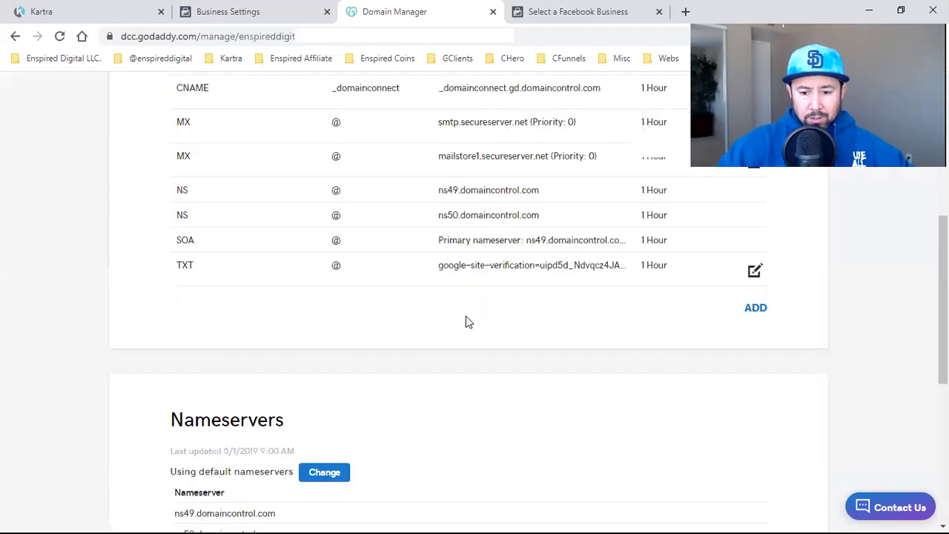
{"action": "scroll", "coordinate": [782, 199], "scroll_direction": "down", "scroll_amount": 2}
{"action": "left_click", "coordinate": [769, 189]}
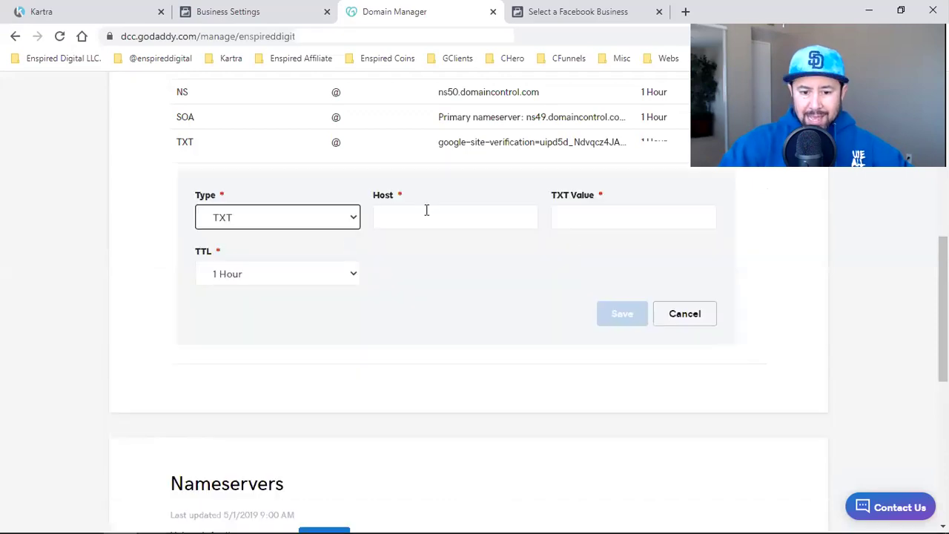
{"action": "left_click", "coordinate": [364, 191]}
{"action": "left_click", "coordinate": [383, 247]}
Check Facebook's host instruction, then save the new TXT record with @ as host and the copied domain-verification value as TXT value.
{"action": "key", "text": "ctrl+shift+Tab"}
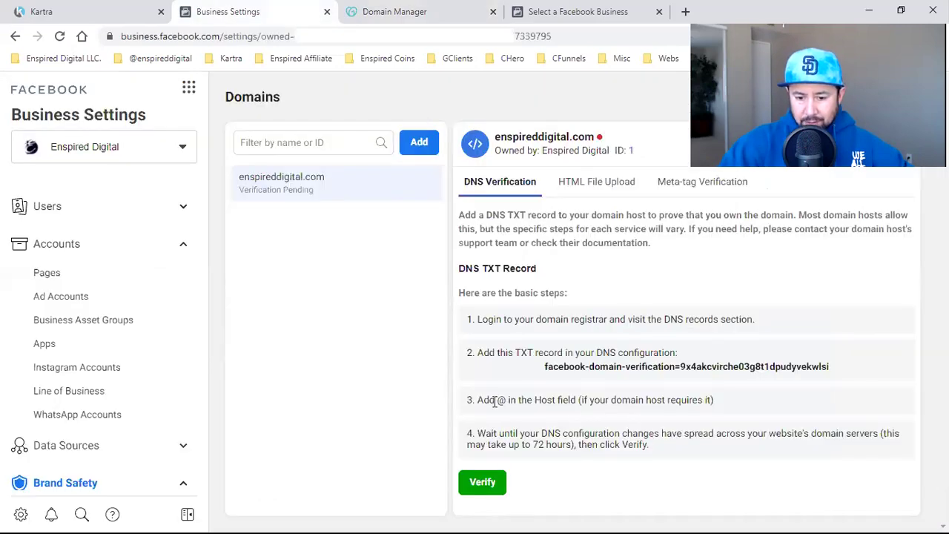
{"action": "triple_click", "coordinate": [548, 401]}
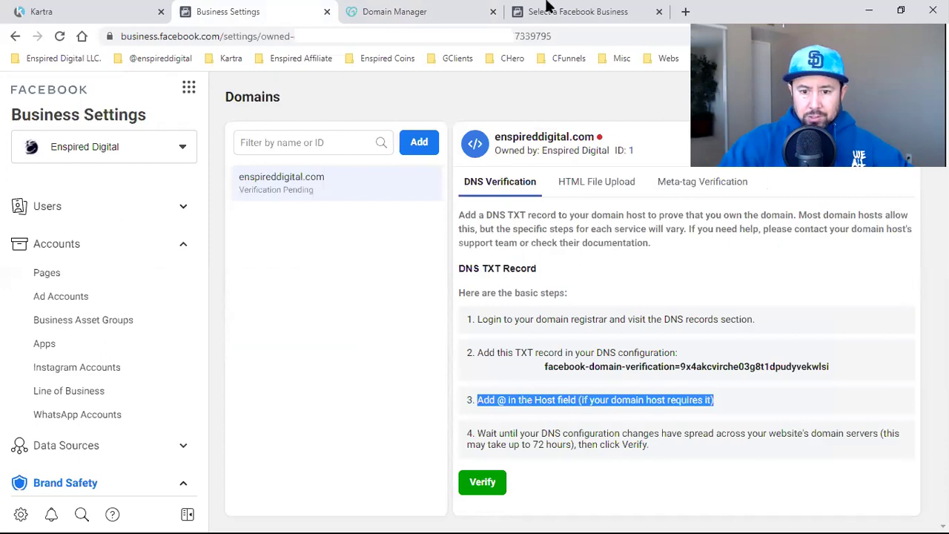
{"action": "left_click", "coordinate": [547, 11]}
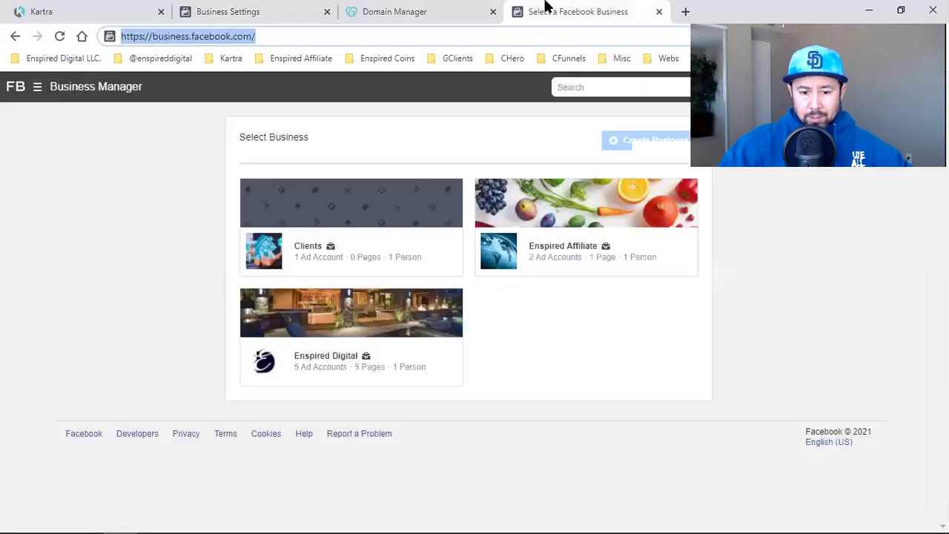
{"action": "key", "text": "ctrl+shift+Tab"}
{"action": "left_click", "coordinate": [577, 216]}
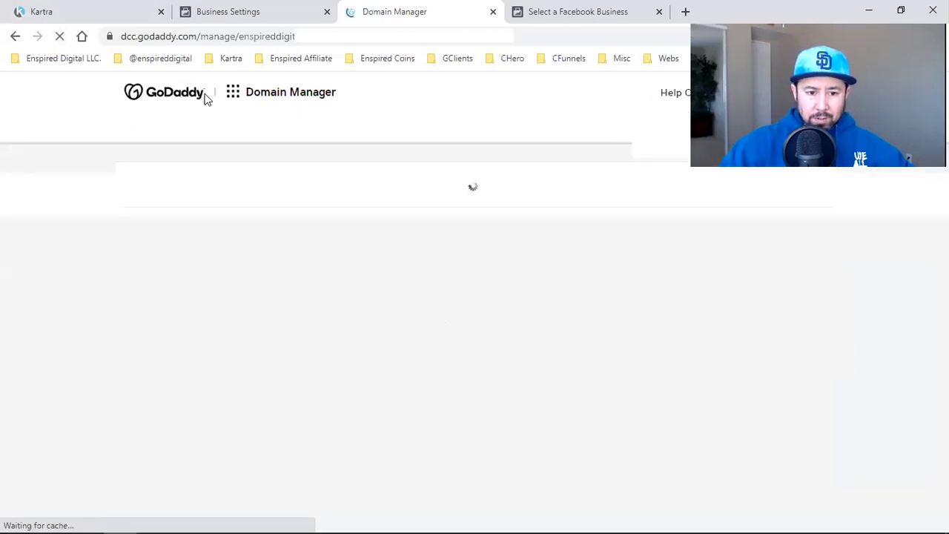
Return to Business Settings and verify enspireddigital.com by DNS, dismissing any error message and retrying the verification.
{"action": "left_click", "coordinate": [267, 6]}
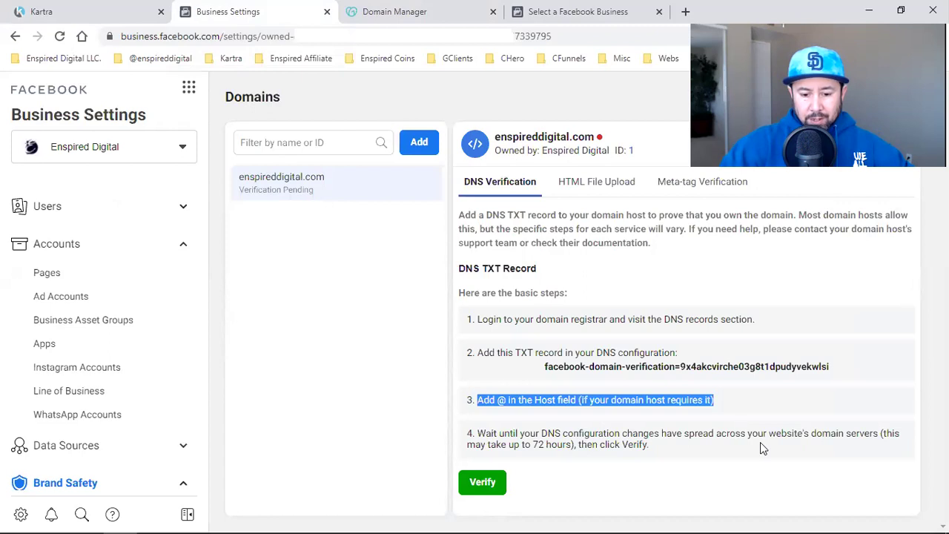
{"action": "left_click", "coordinate": [494, 465]}
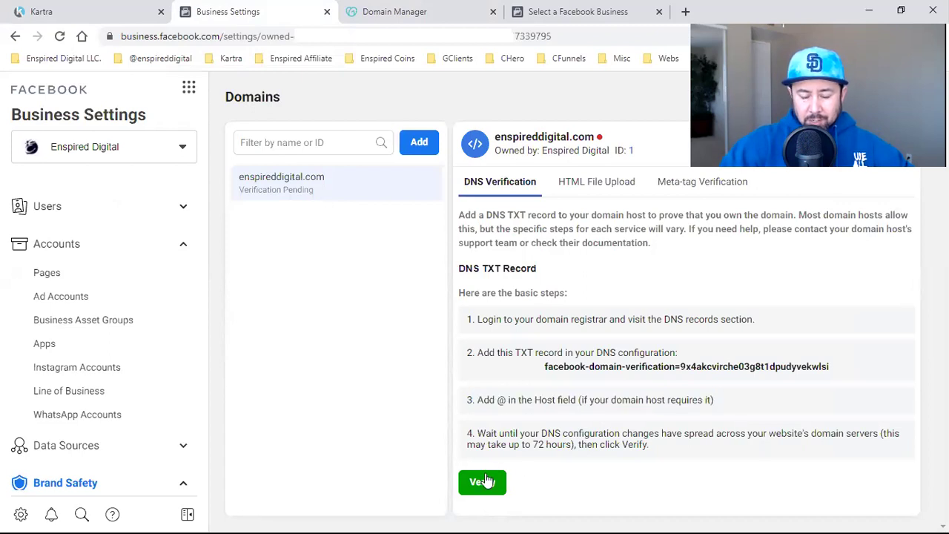
{"action": "left_click", "coordinate": [484, 481]}
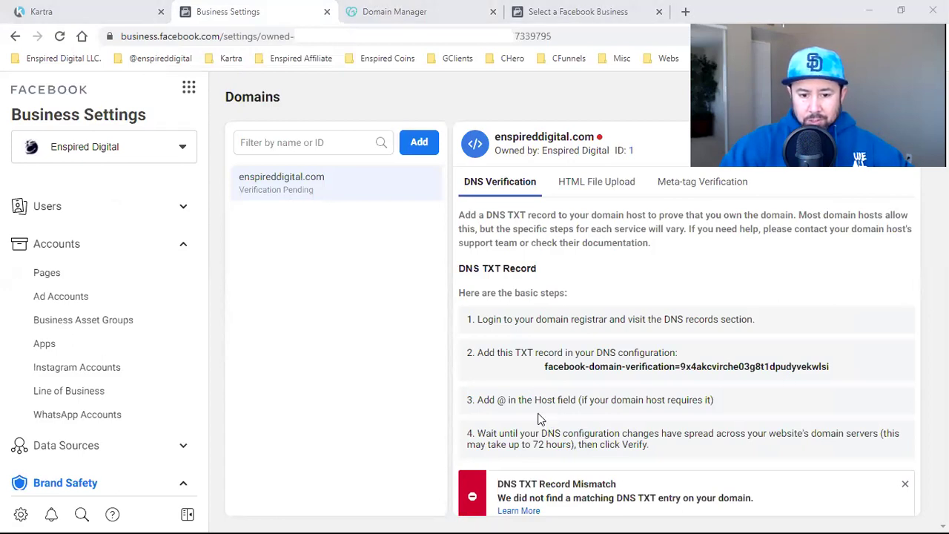
{"action": "left_click", "coordinate": [660, 290]}
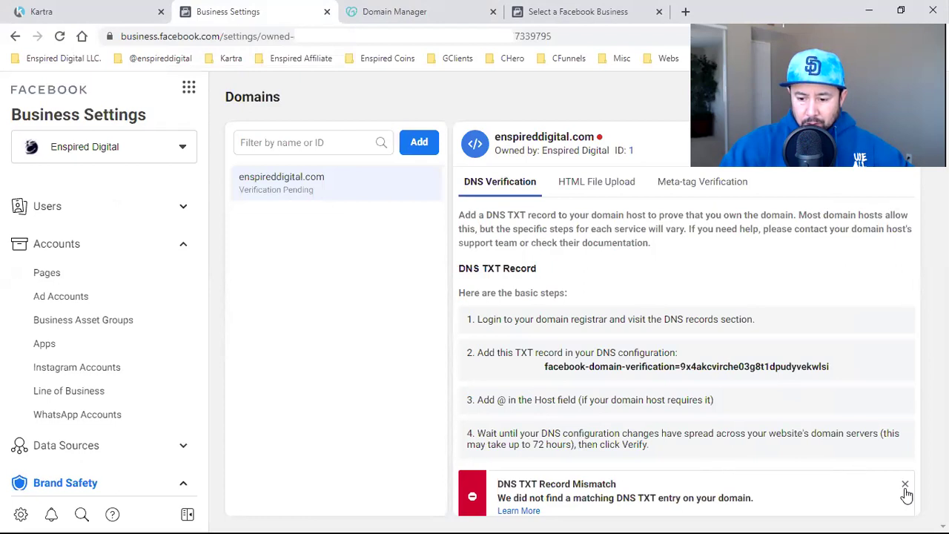
{"action": "left_click", "coordinate": [482, 482]}
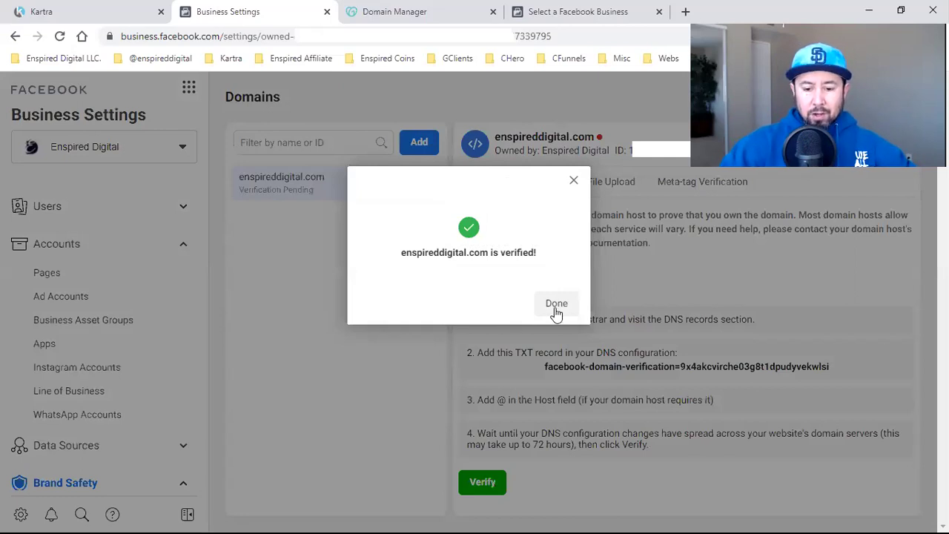
Dismiss the verification message and reload Business Settings to refresh the status of enspireddigital.com.
{"action": "left_click", "coordinate": [74, 465]}
{"action": "scroll", "coordinate": [74, 465], "scroll_direction": "down", "scroll_amount": 5}
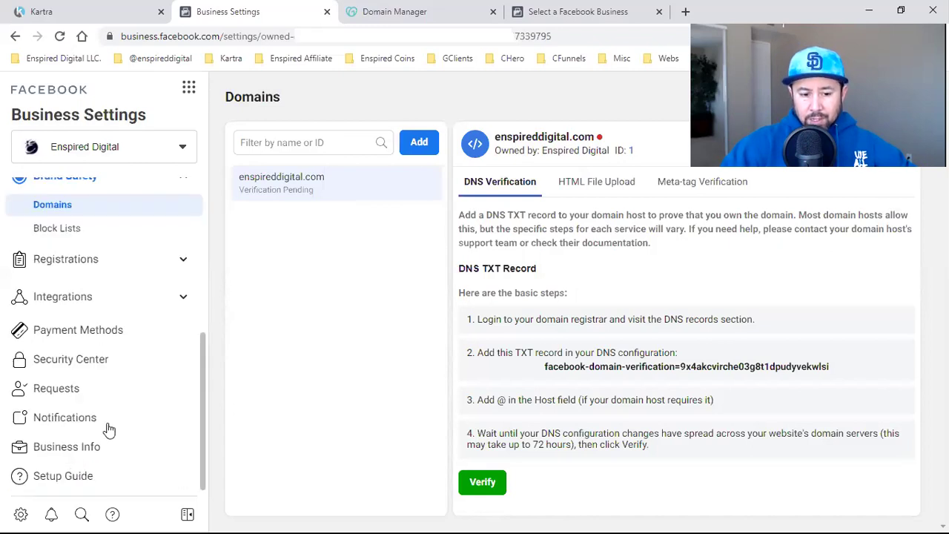
{"action": "scroll", "coordinate": [106, 430], "scroll_direction": "up", "scroll_amount": 3}
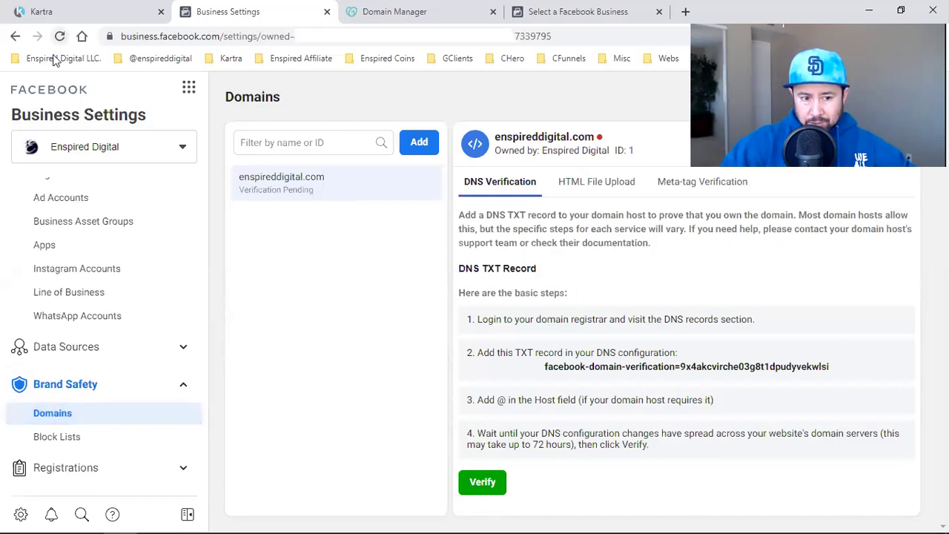
{"action": "left_click", "coordinate": [59, 36]}
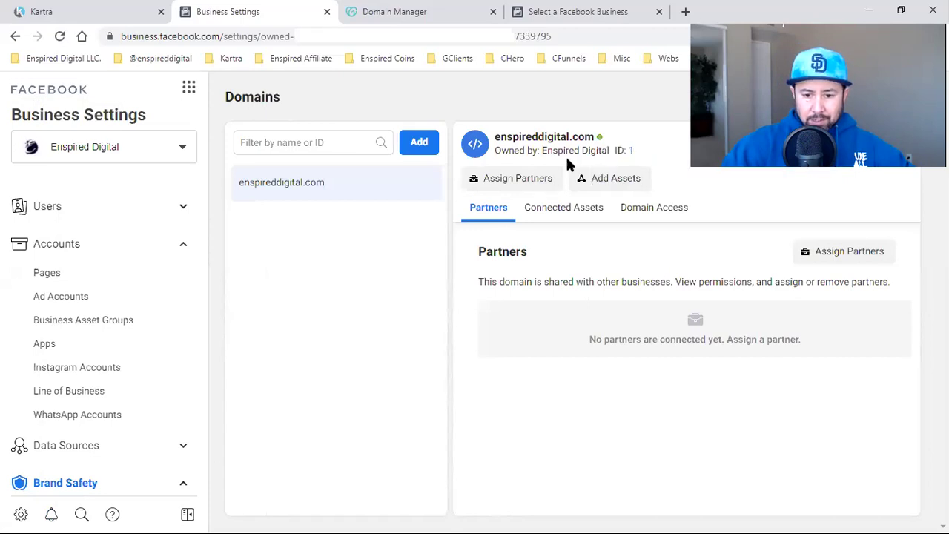
Add the second listed Facebook page to enspireddigital.com as a connected asset and close the confirmation.
{"action": "left_click", "coordinate": [566, 222]}
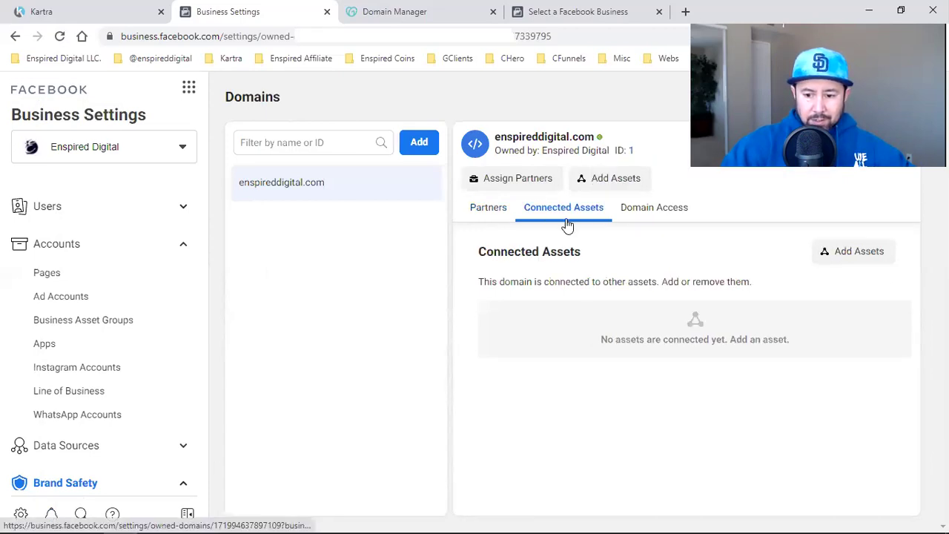
{"action": "left_click", "coordinate": [846, 253]}
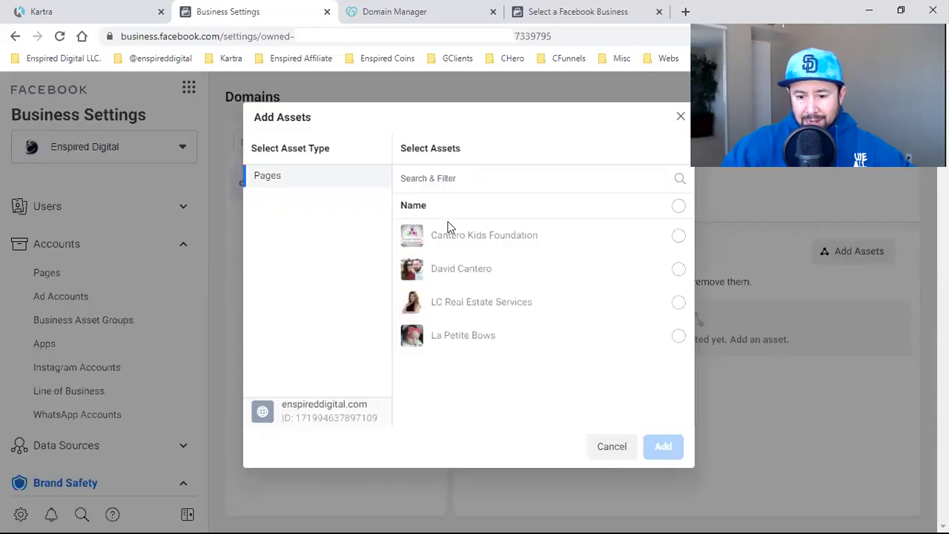
{"action": "left_click", "coordinate": [677, 270]}
{"action": "left_click", "coordinate": [658, 451]}
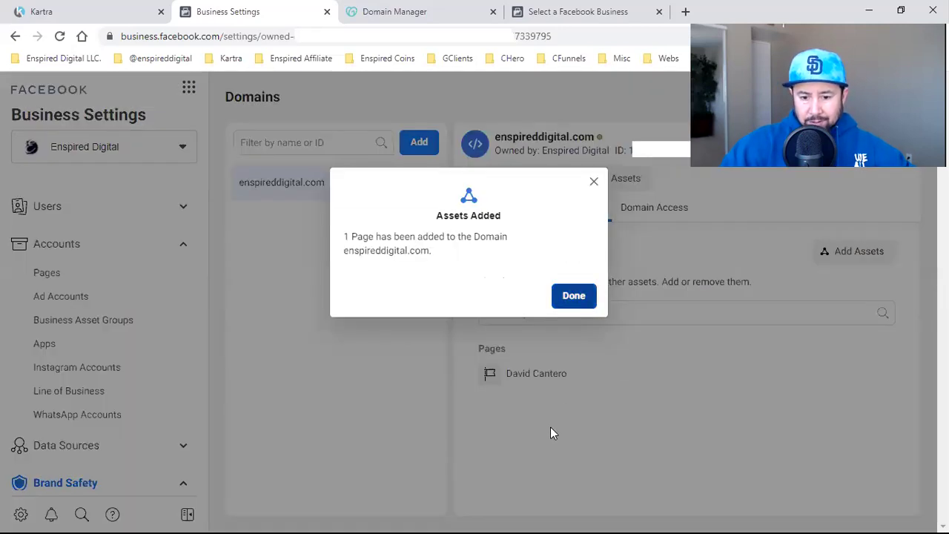
{"action": "left_click", "coordinate": [478, 456]}
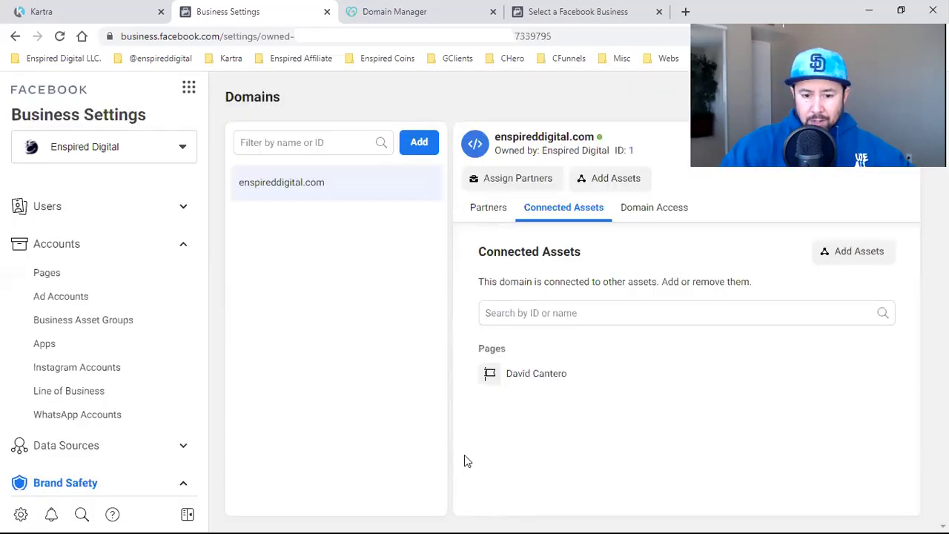
Review the domain access of enspireddigital.com, return to its connected assets and locate the Domains entry under Brand Safety.
{"action": "left_click", "coordinate": [651, 215]}
{"action": "left_click", "coordinate": [571, 214]}
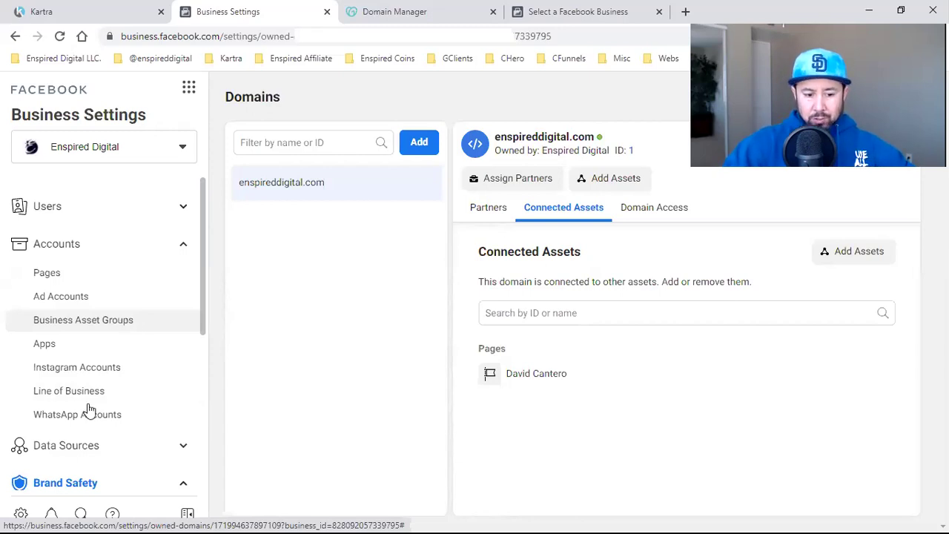
{"action": "scroll", "coordinate": [89, 410], "scroll_direction": "down", "scroll_amount": 1}
{"action": "scroll", "coordinate": [65, 382], "scroll_direction": "down", "scroll_amount": 1}
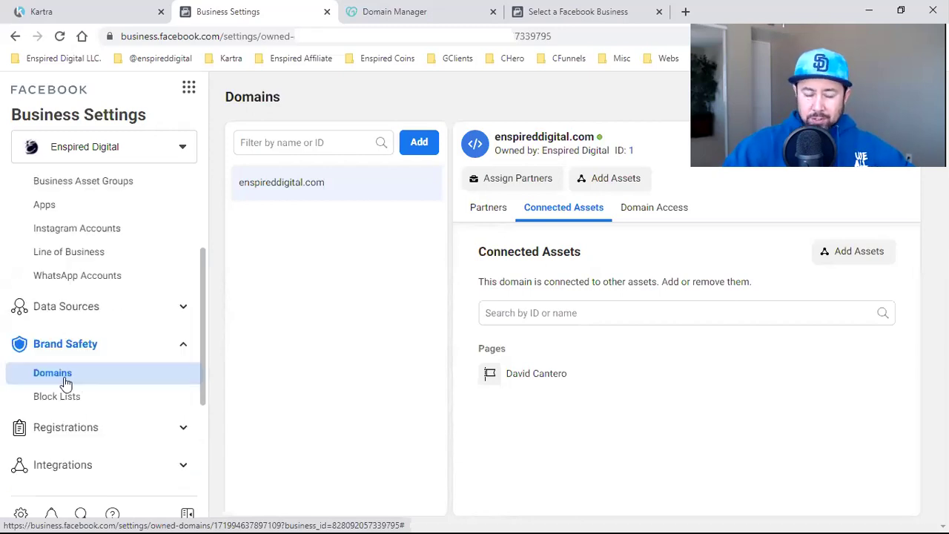